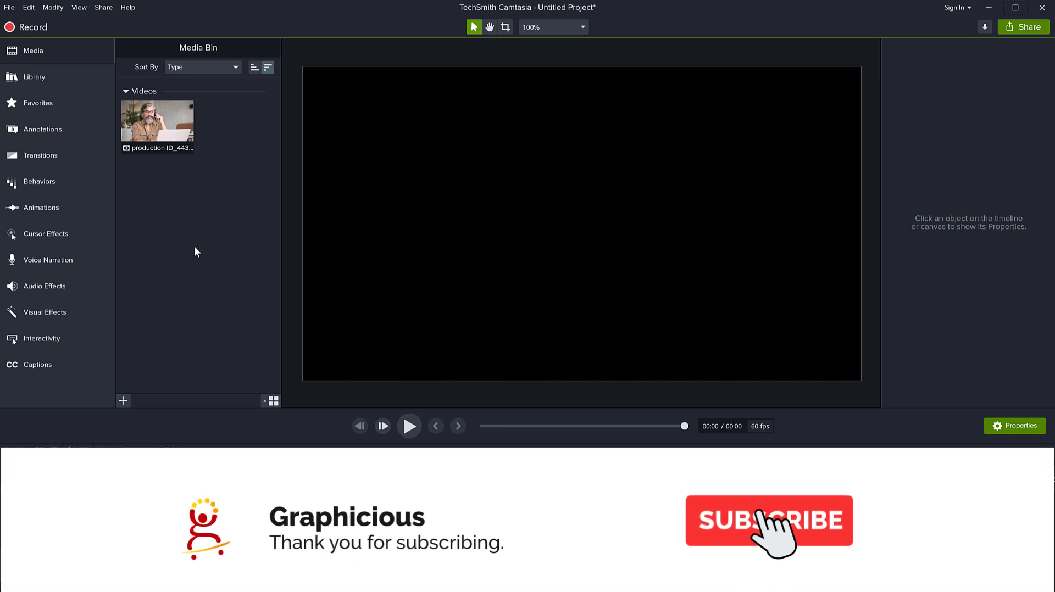
Place the production video from the media bin on the canvas and play its first seconds.
left_click(152, 125)
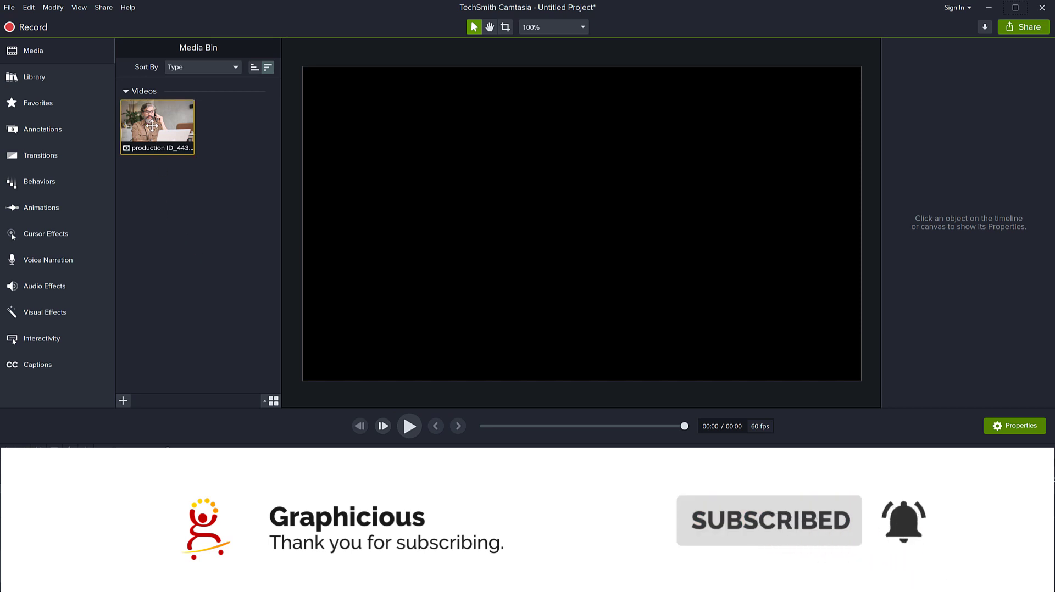
left_click_drag(152, 125, 452, 287)
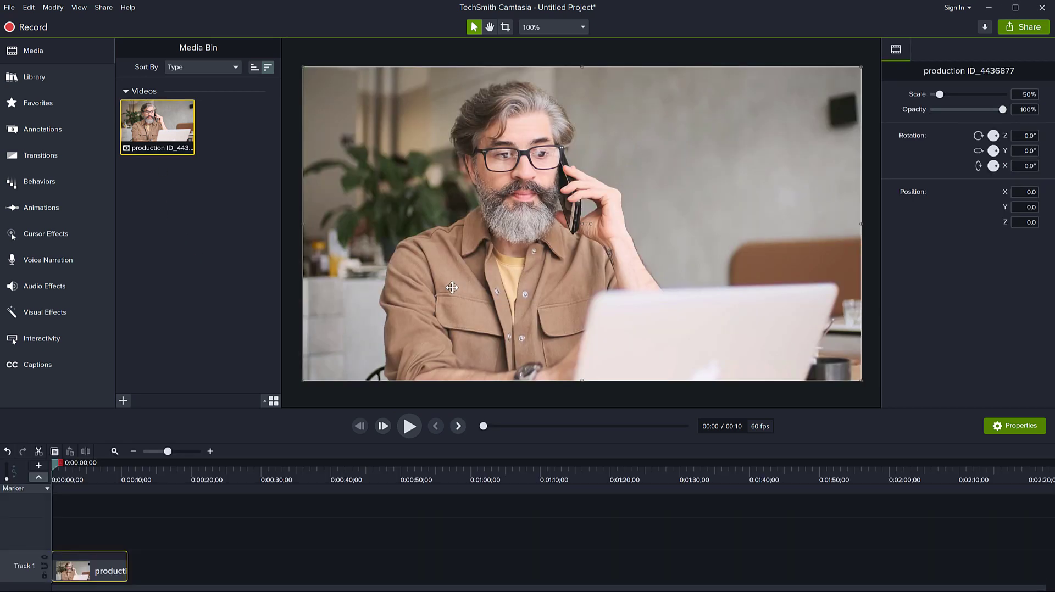
left_click(410, 426)
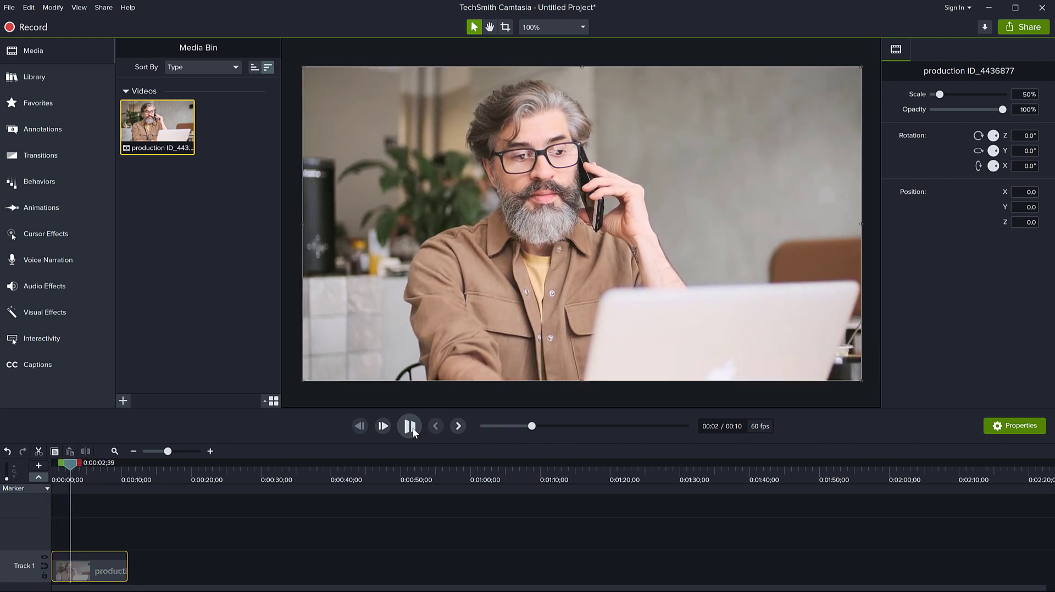
left_click(409, 427)
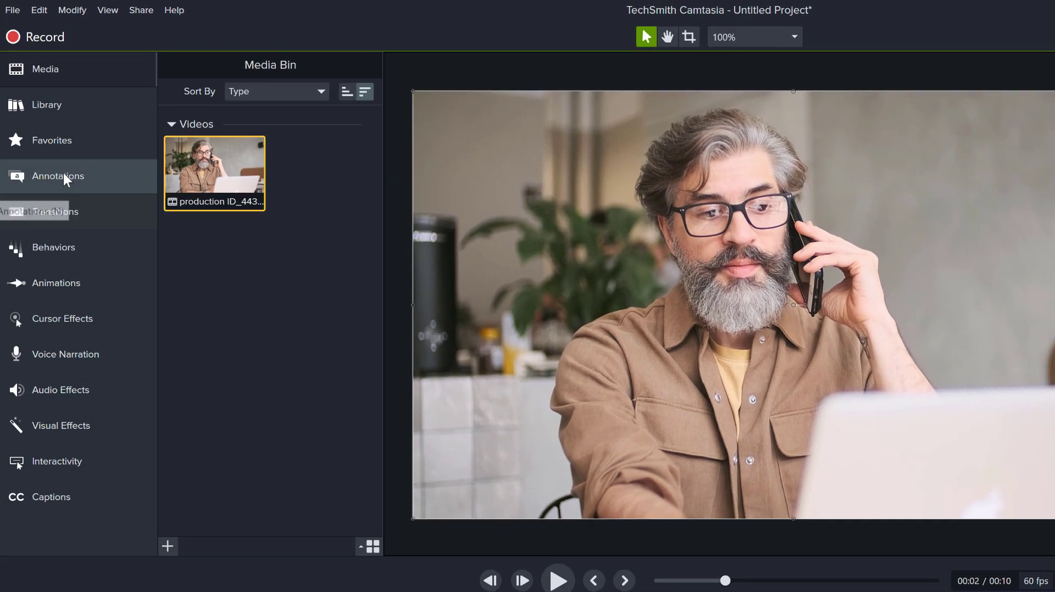
Add a Blur annotation to the canvas and stretch it to cover the whole video frame.
left_click(46, 127)
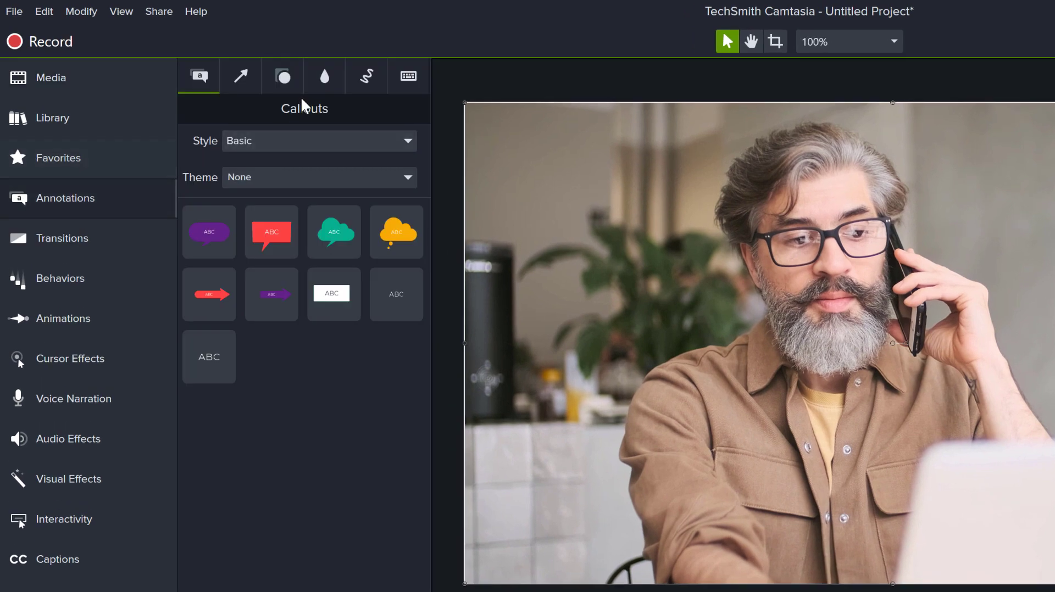
left_click(331, 82)
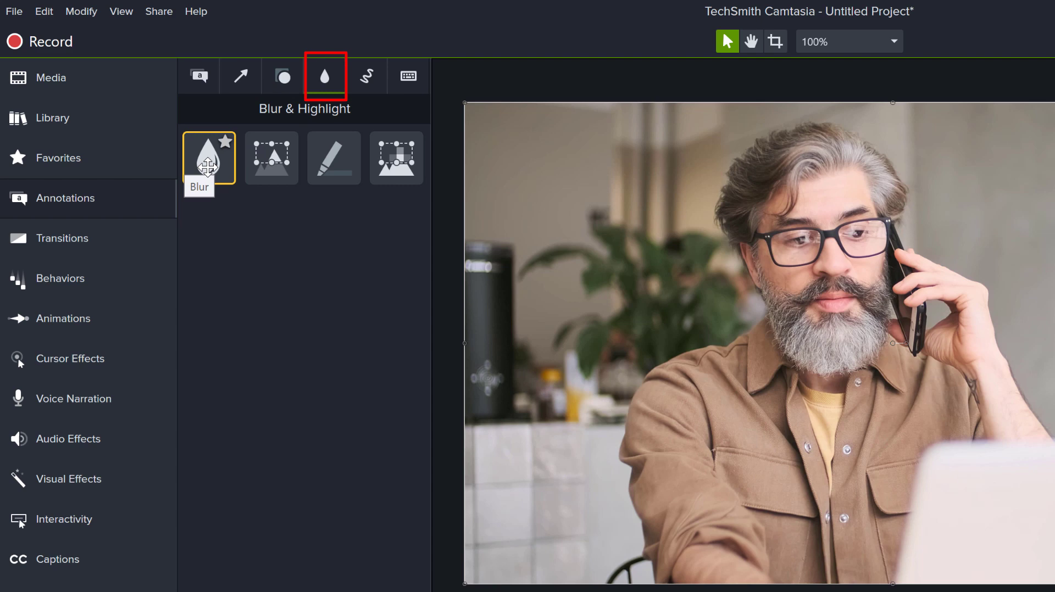
left_click_drag(208, 166, 518, 151)
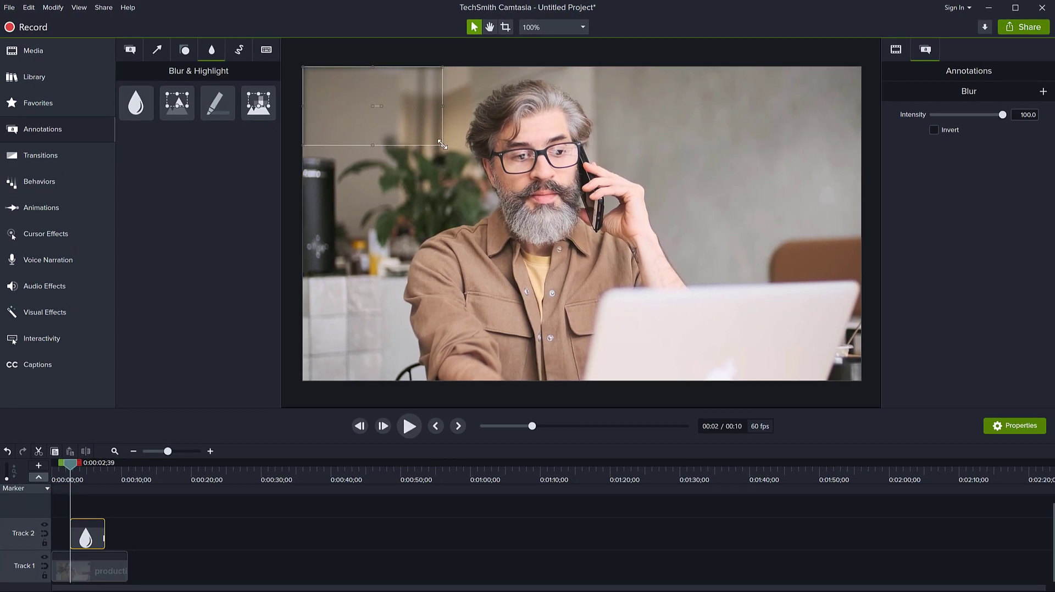
left_click_drag(443, 145, 862, 377)
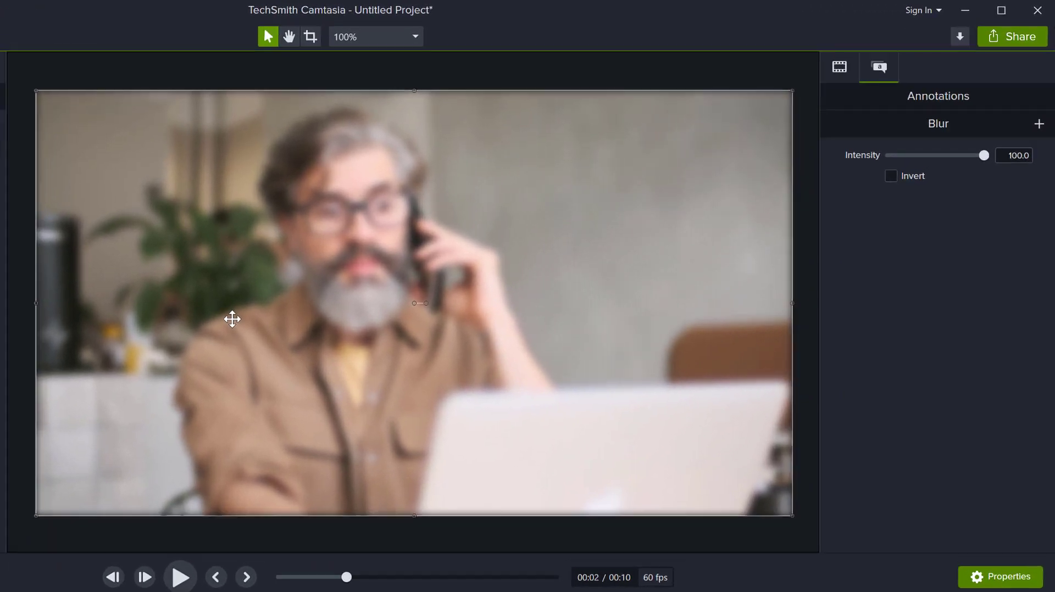
Shrink the blur region to leave a margin inside the frame and invert it to blur only the outer edges.
left_click(893, 179)
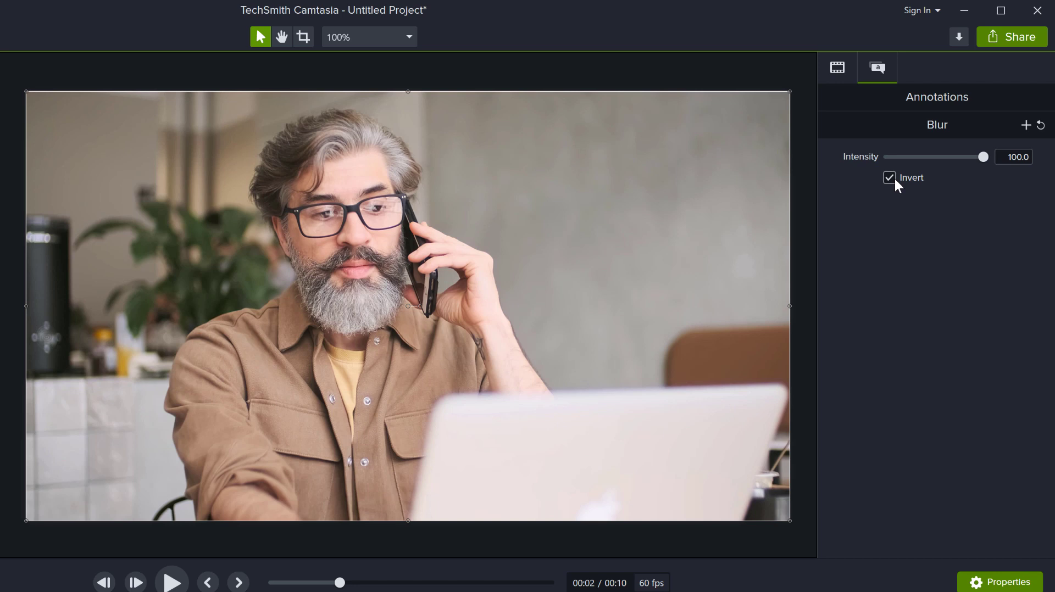
left_click(895, 177)
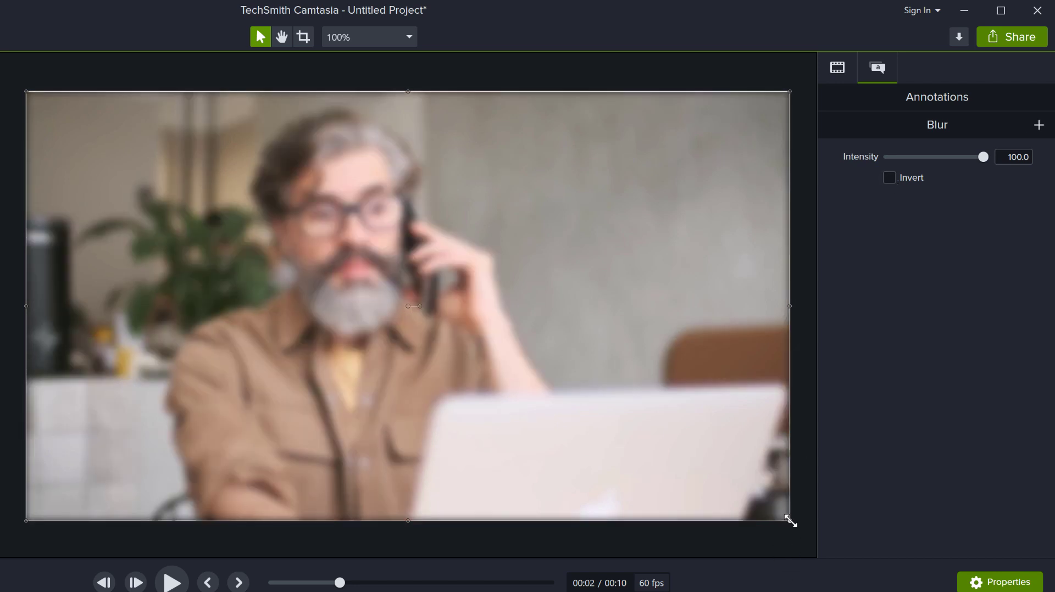
left_click_drag(767, 511, 666, 465)
left_click_drag(438, 369, 466, 400)
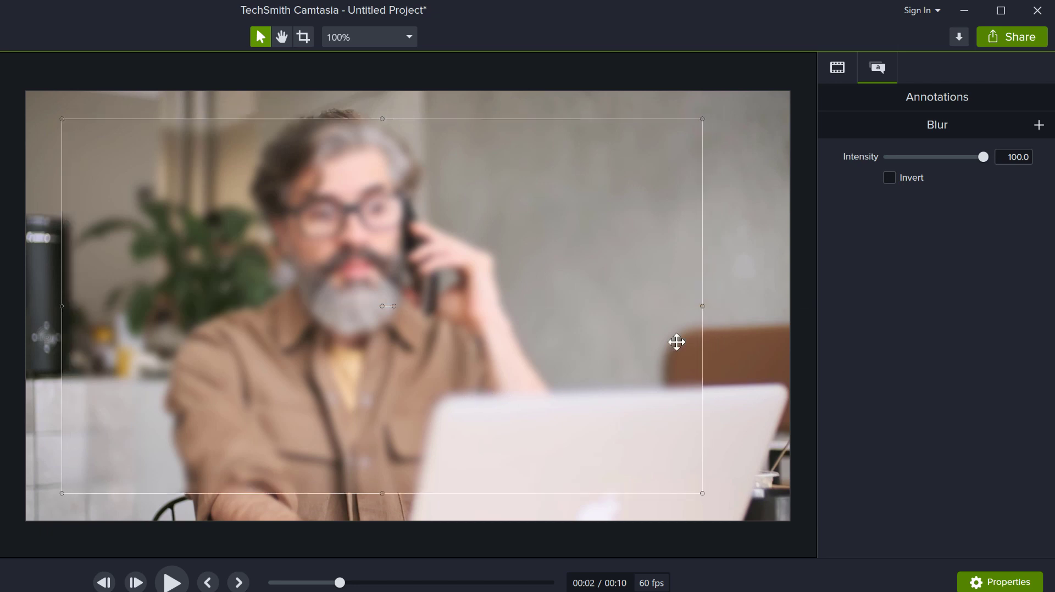
left_click_drag(701, 306, 751, 306)
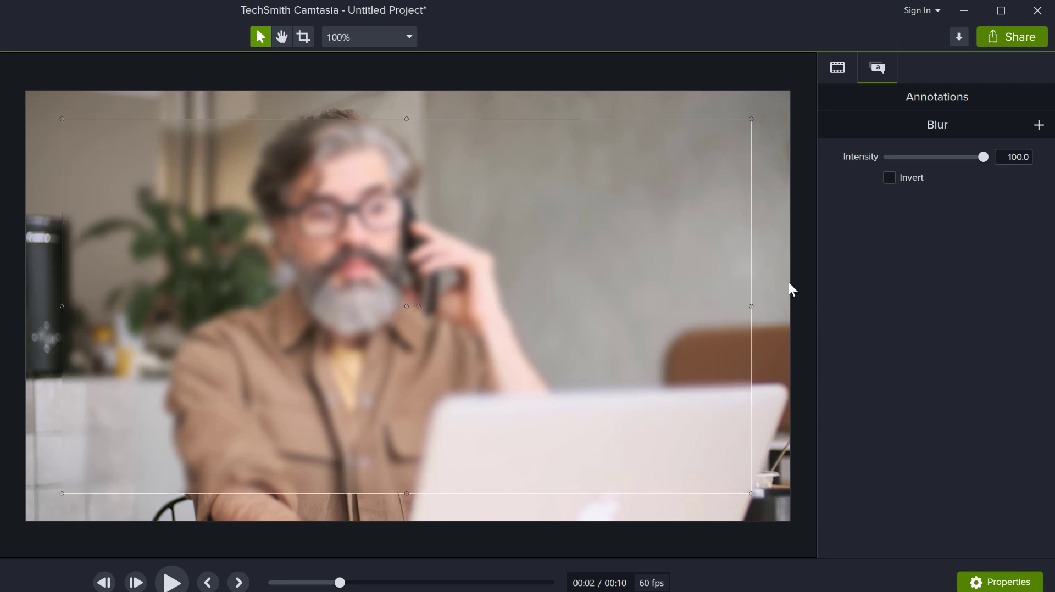
left_click(899, 176)
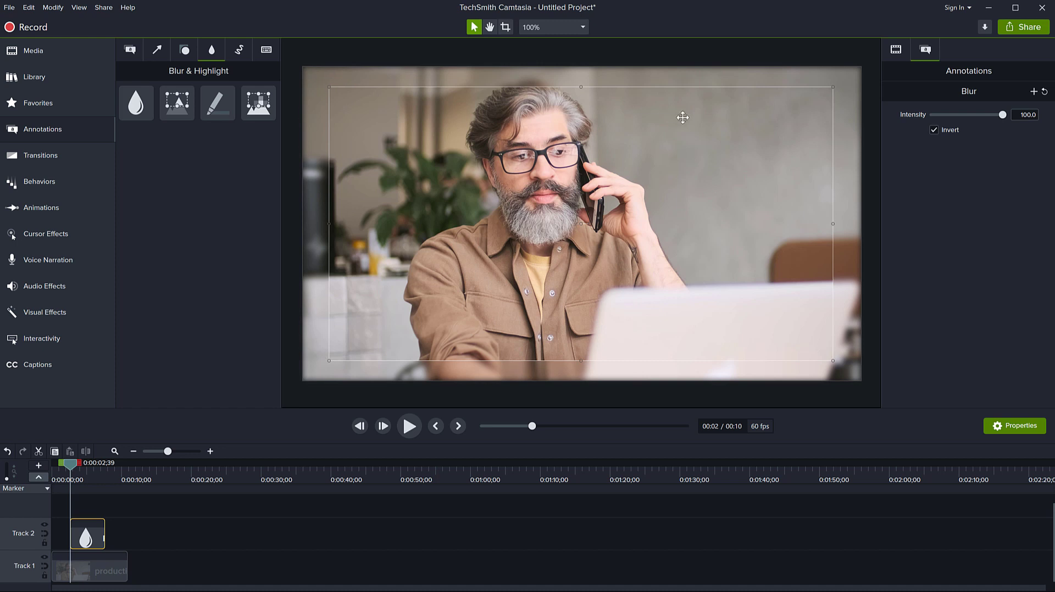
Preview the blur, and make its clip start at the beginning of the timeline and span the whole Track 1 video.
left_click(409, 427)
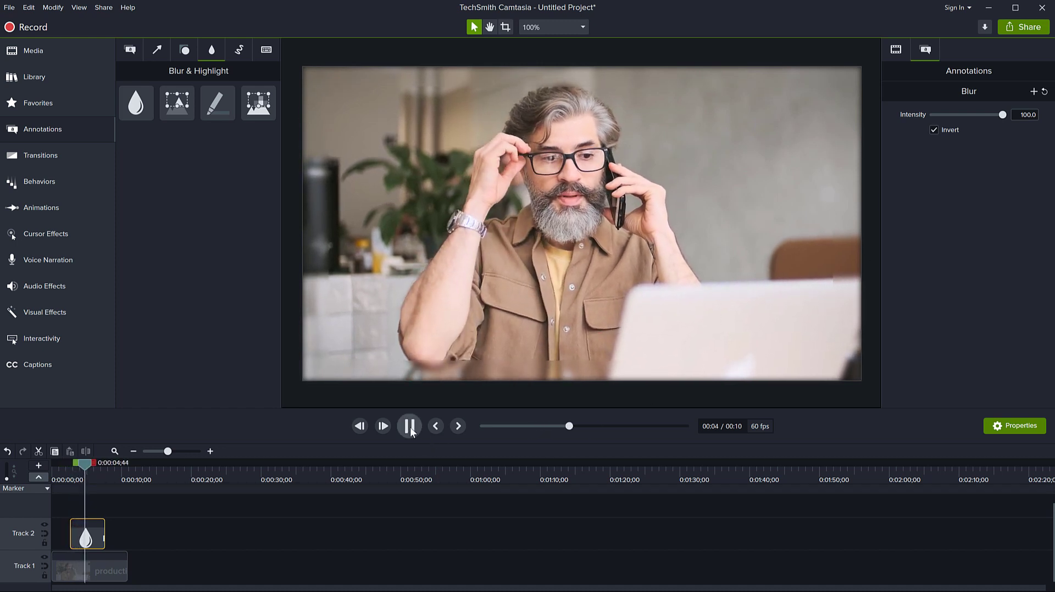
left_click(410, 427)
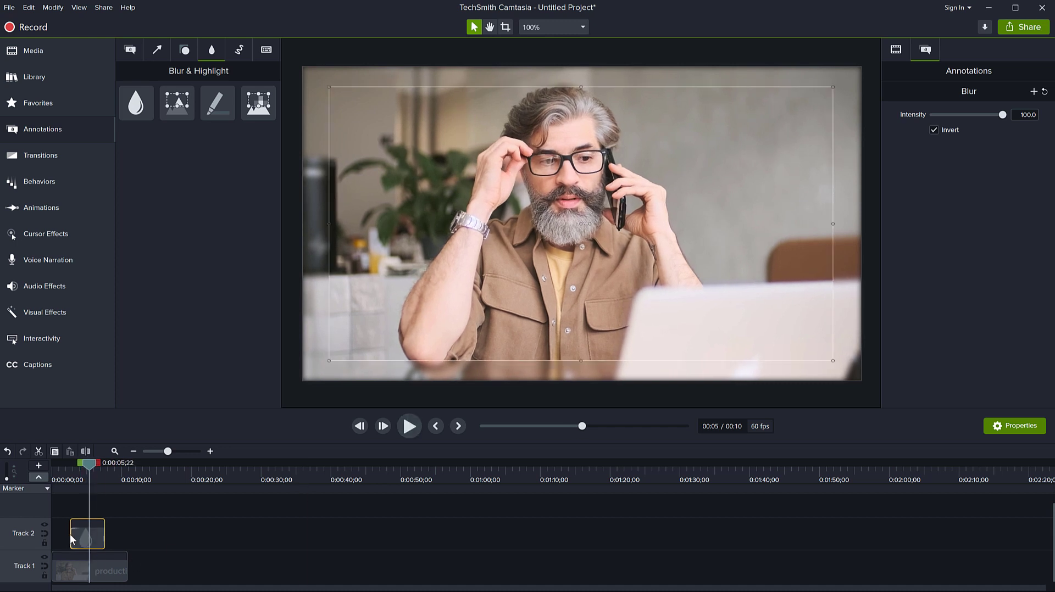
mouse_move(89, 468)
left_mouse_down()
mouse_move(61, 468)
mouse_move(87, 469)
left_mouse_up()
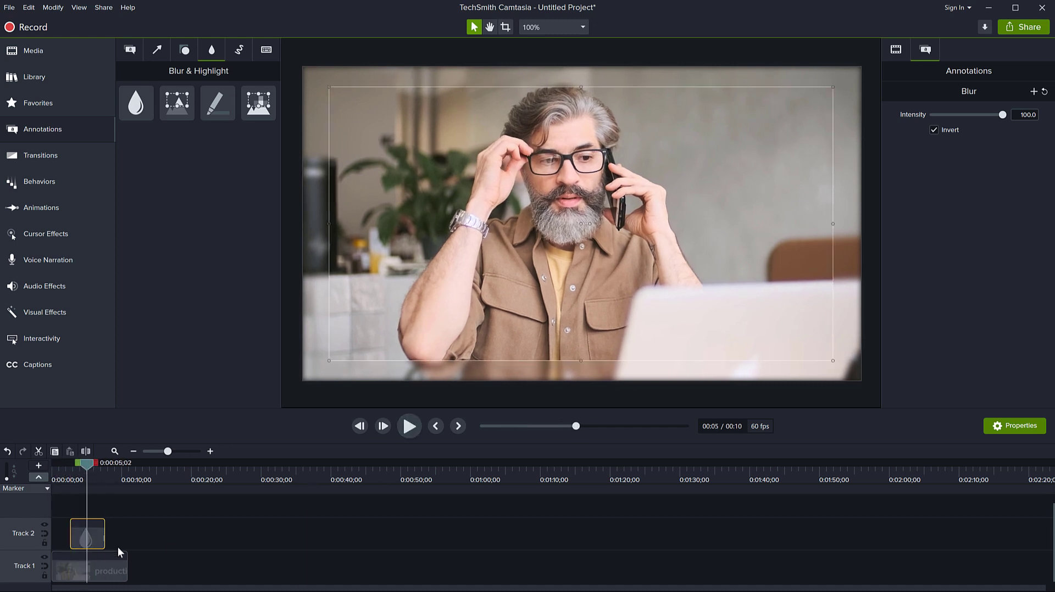
scroll(118, 548, "up", 4)
scroll(118, 546, "up", 1)
left_click_drag(153, 542, 53, 535)
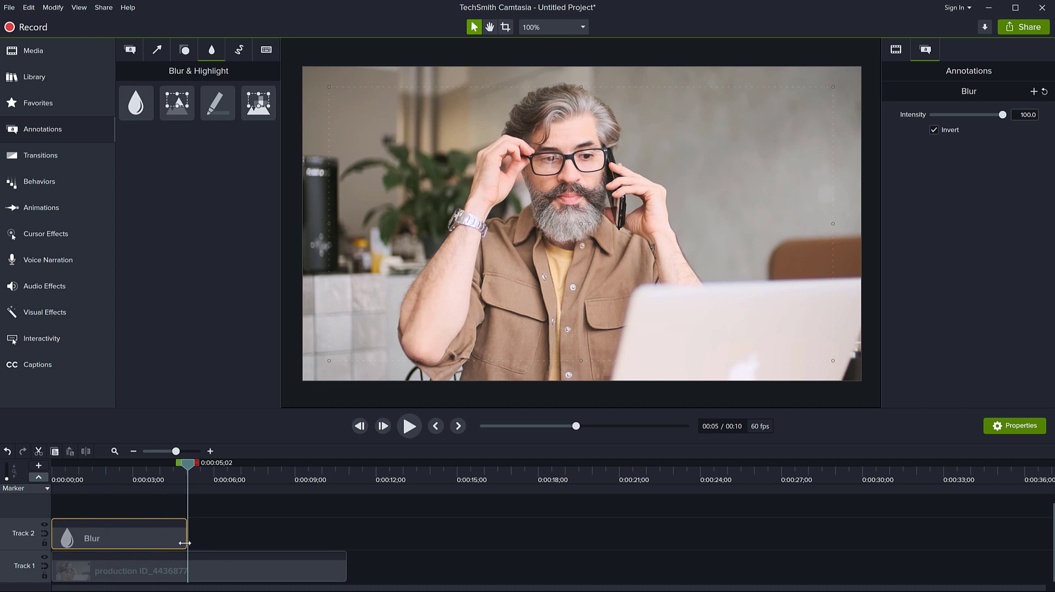
left_click_drag(185, 539, 346, 541)
Play the video from the start and reduce the width and height of the unblurred area symmetrically.
left_click(43, 467)
key("space")
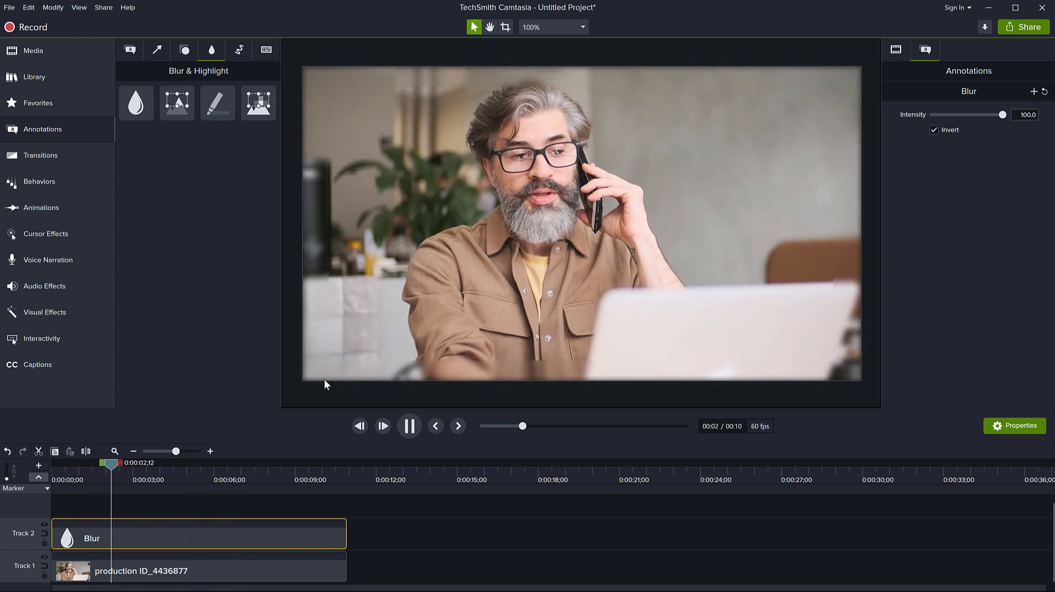
key("space")
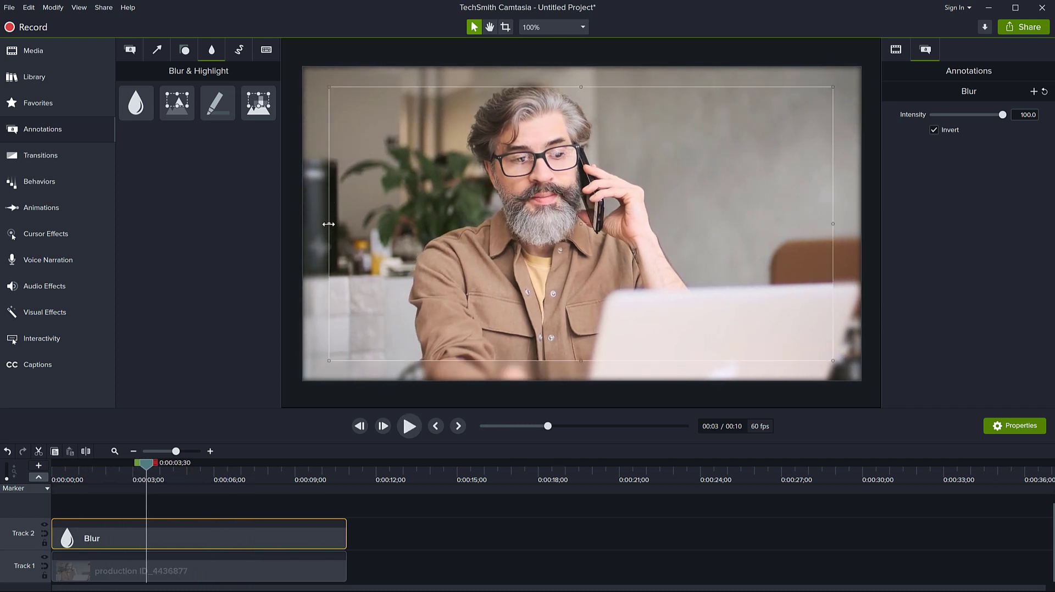
left_click_drag(329, 225, 358, 225)
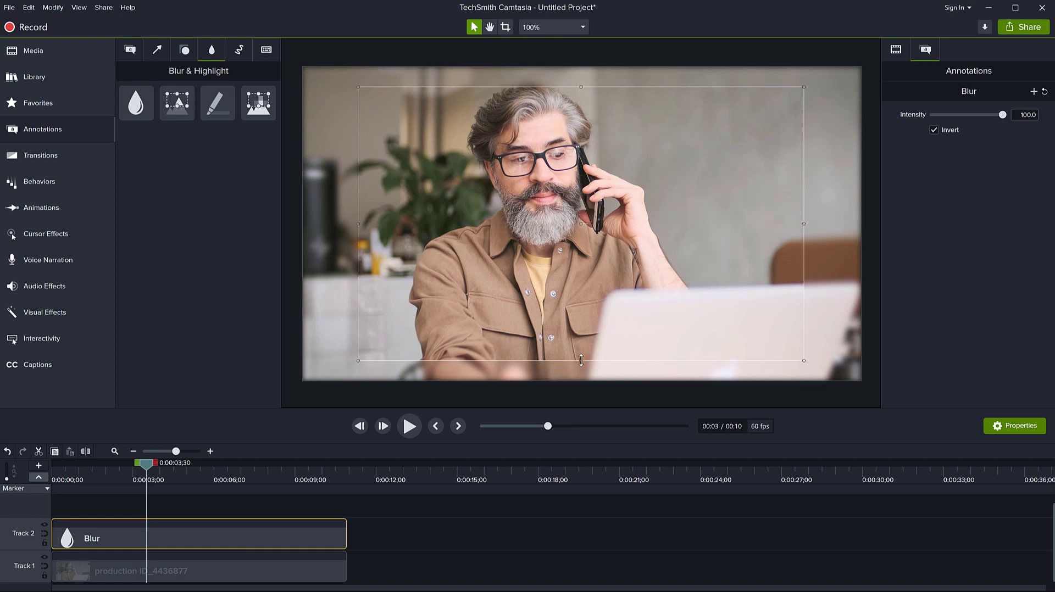
left_click_drag(580, 361, 580, 335)
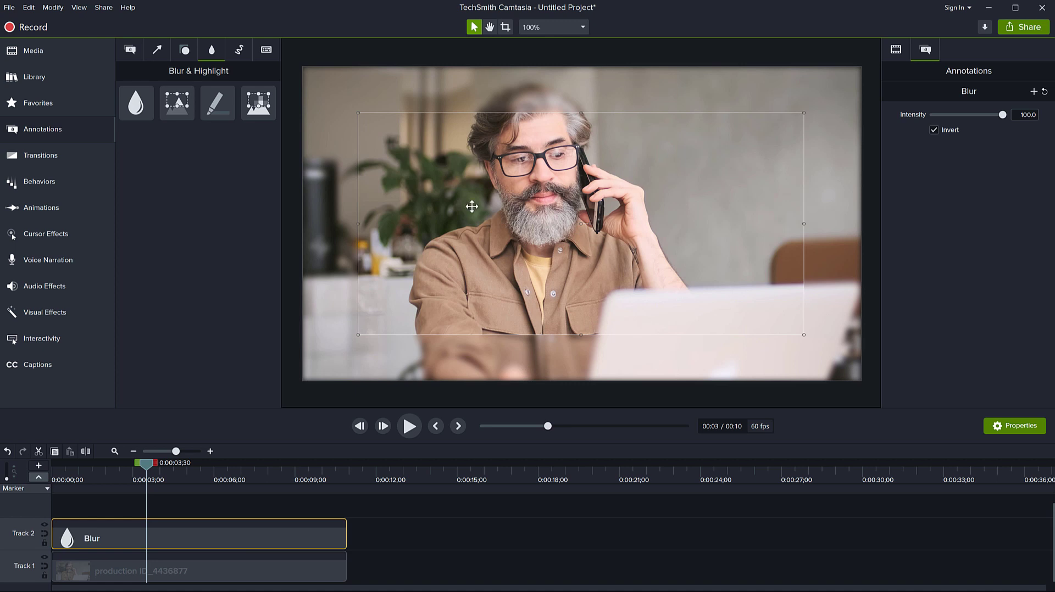
Paste two copies of the blur clip at the timeline start, stacked on Tracks 3 and 4, and preview the stronger blur.
left_click(173, 535)
key("ctrl+c")
left_click_drag(147, 464, 33, 465)
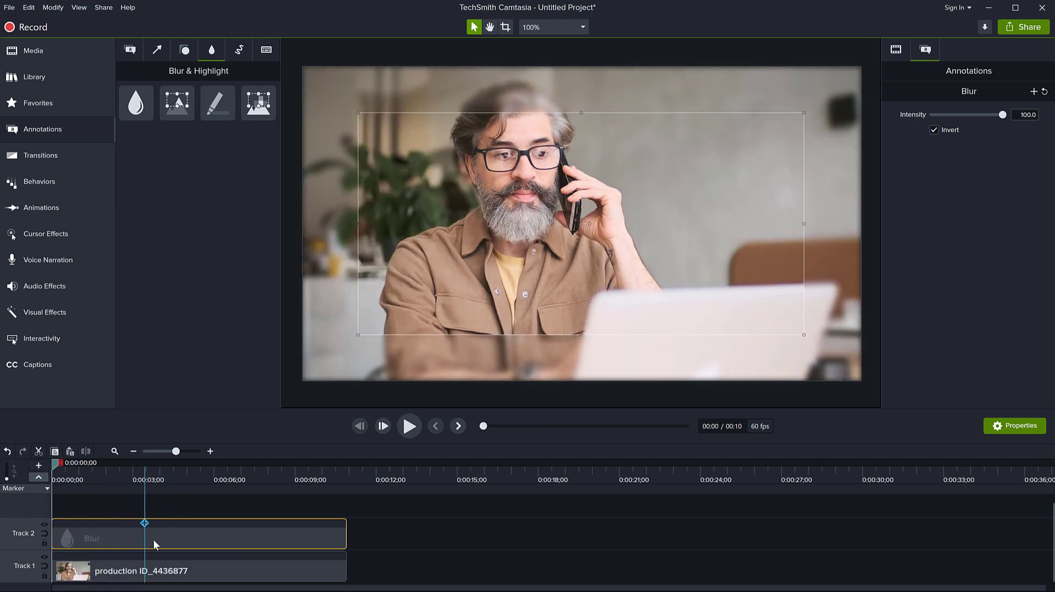
left_click_drag(246, 450, 247, 399)
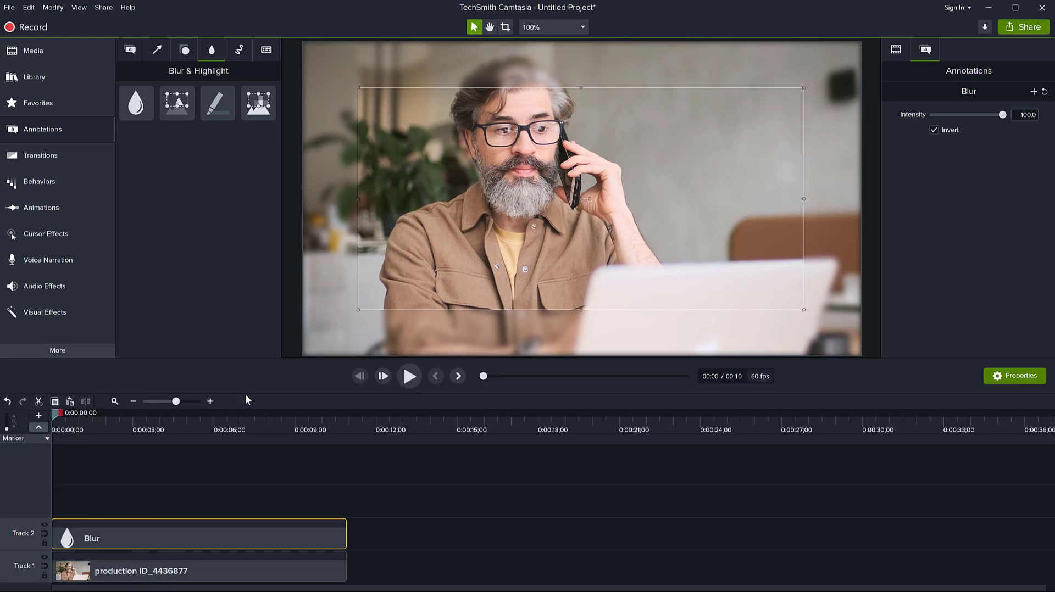
key("ctrl+c")
key("ctrl+v")
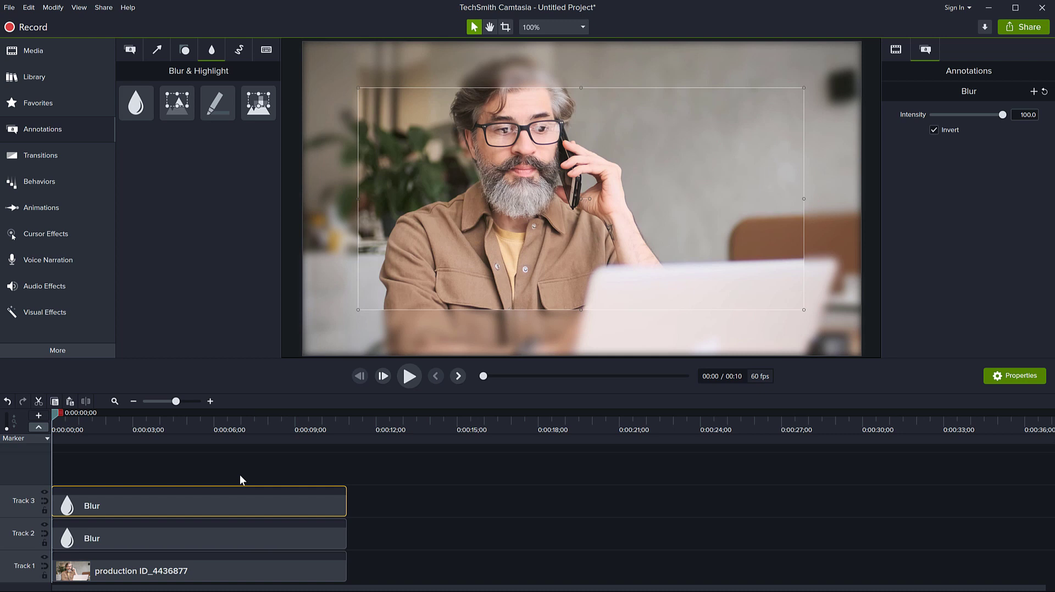
key("ctrl+v")
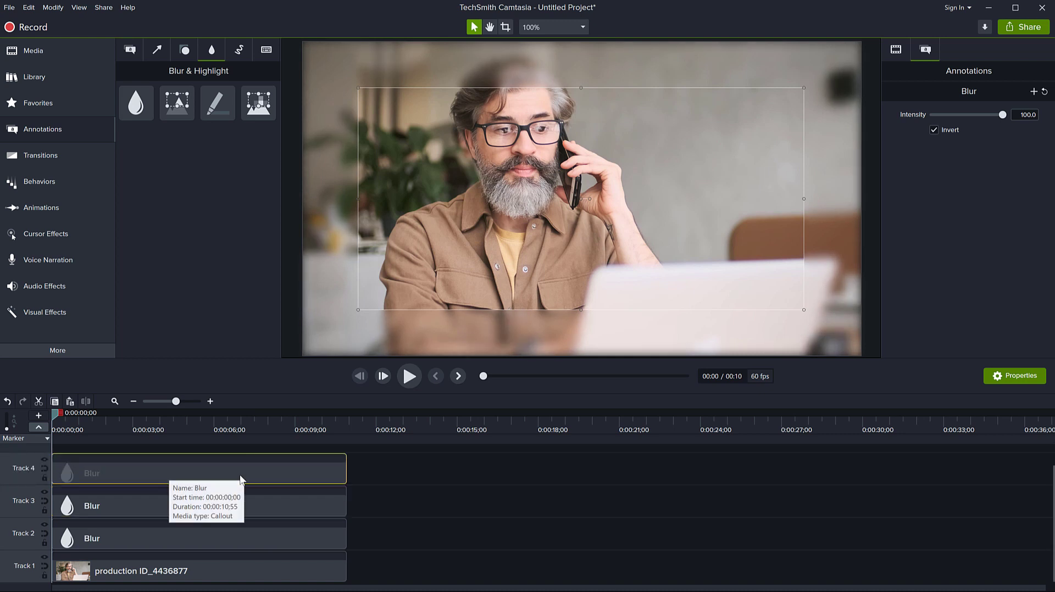
key("space")
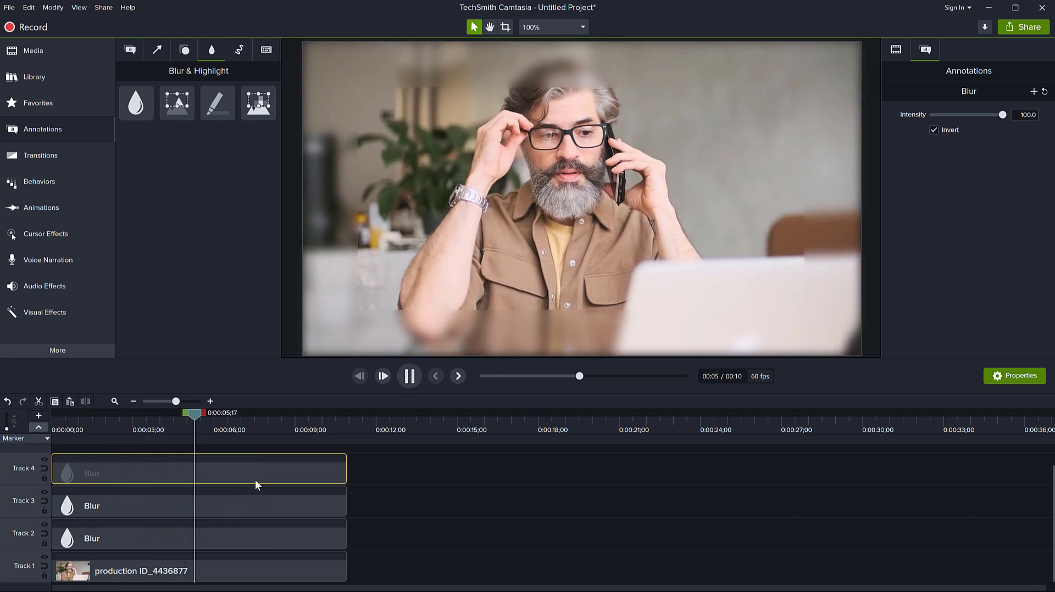
key("space")
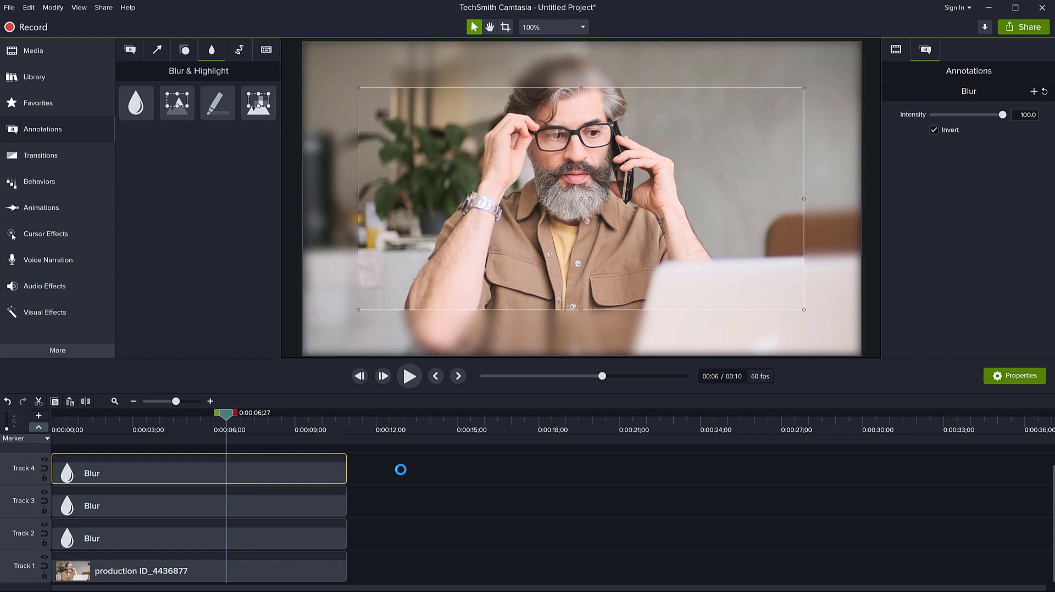
Try grouping the three blur clips into one and check the picture at earlier points in the video.
left_click_drag(397, 466, 196, 535)
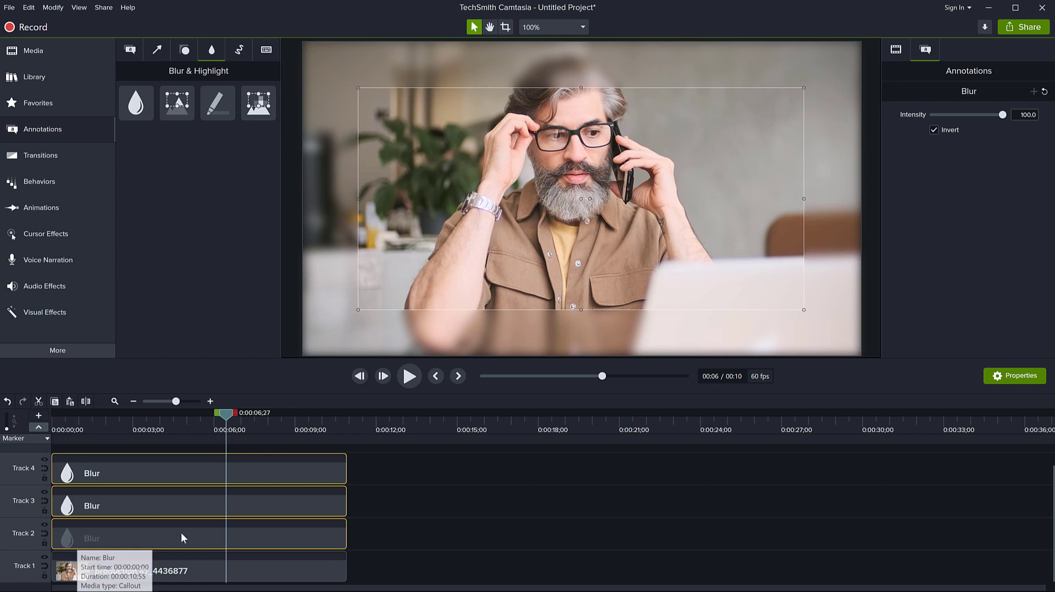
right_click(202, 506)
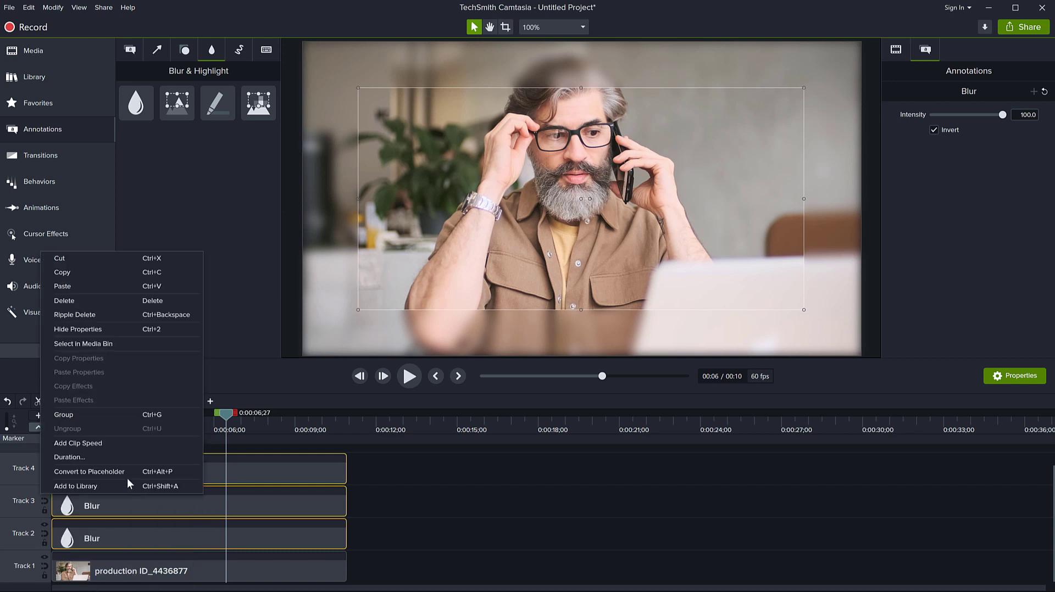
left_click(94, 418)
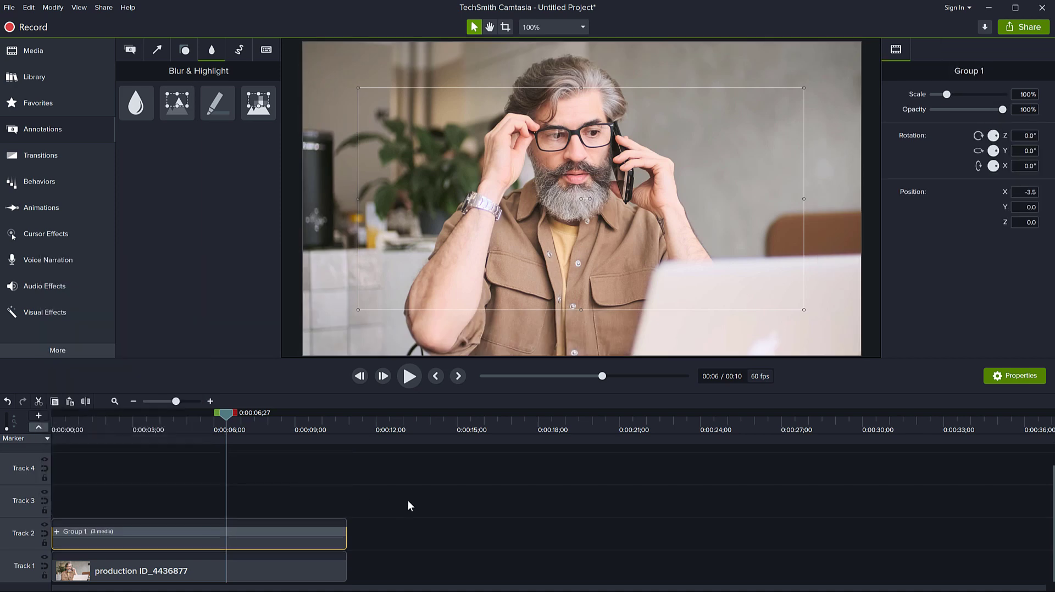
left_click(189, 436)
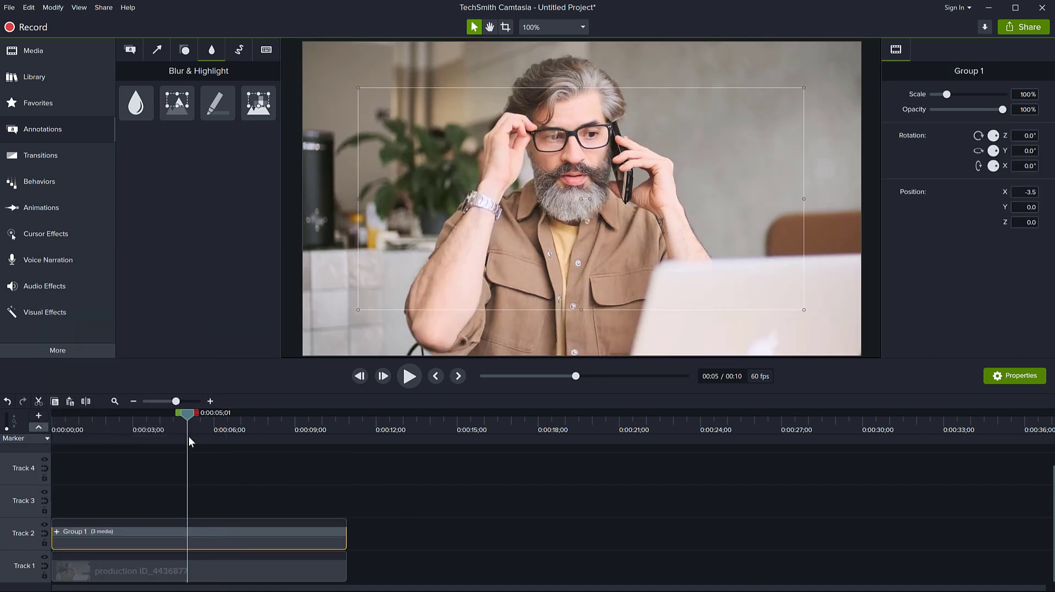
left_click(154, 439)
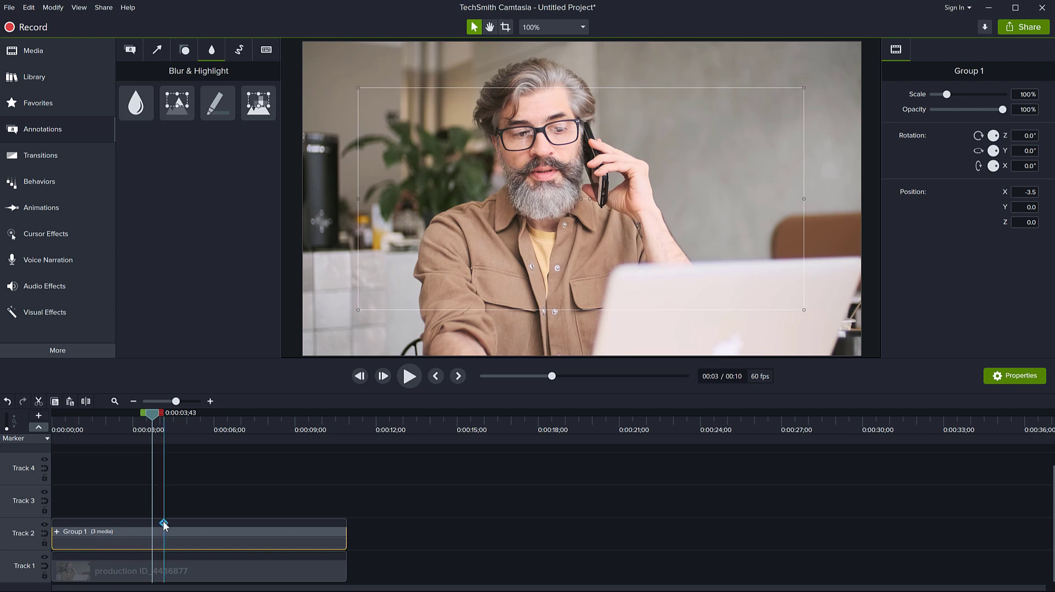
Ungroup the blur group on Track 2 into separate clips and clear the selection.
right_click(80, 531)
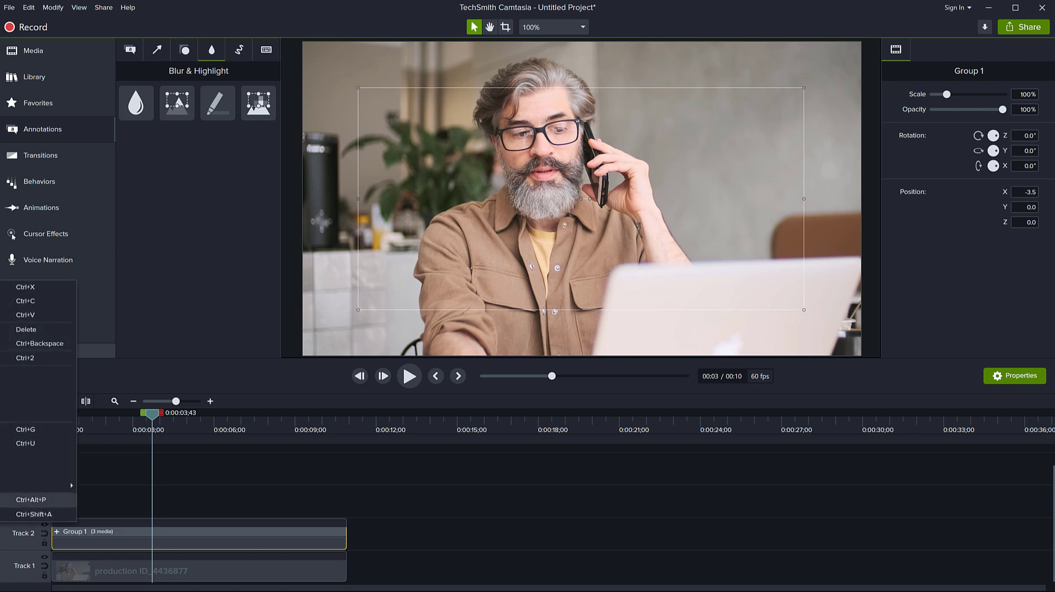
left_click(22, 444)
left_click(457, 515)
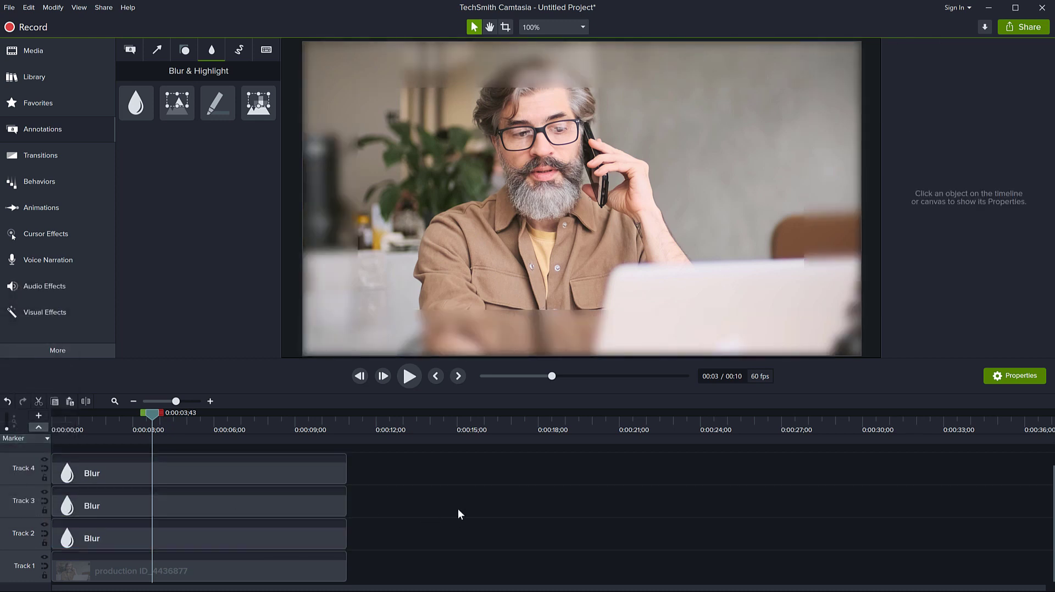
Play the video from the beginning to review the stacked edge blur.
left_click_drag(137, 414, 55, 427)
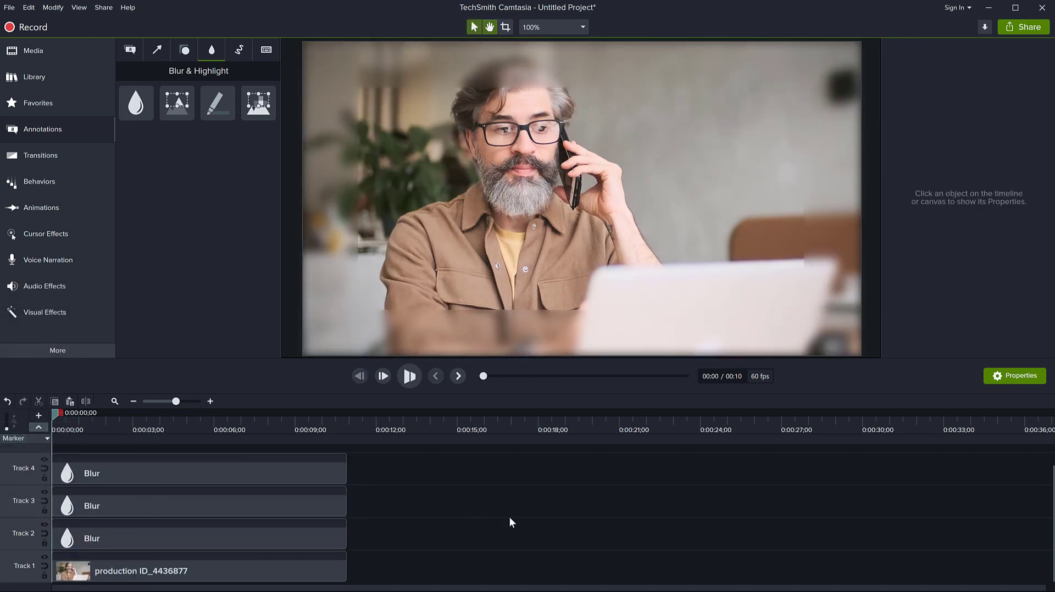
key("space")
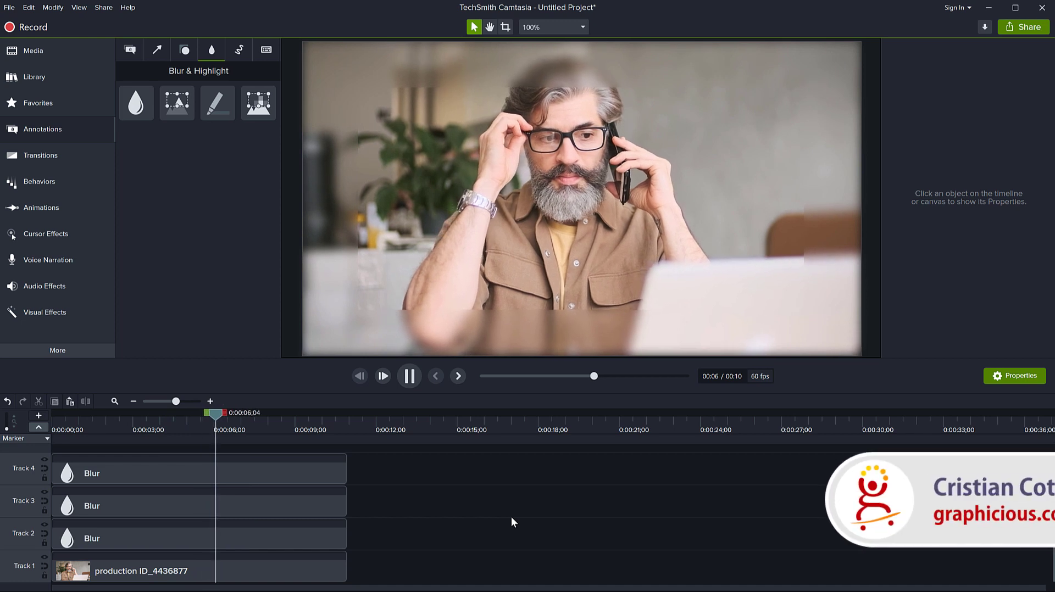
key("space")
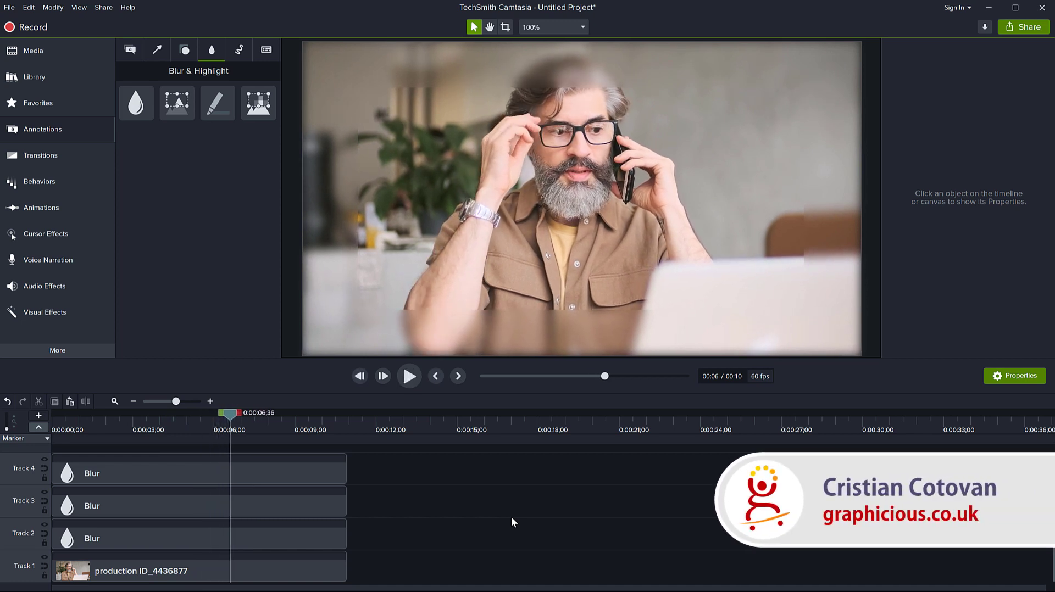